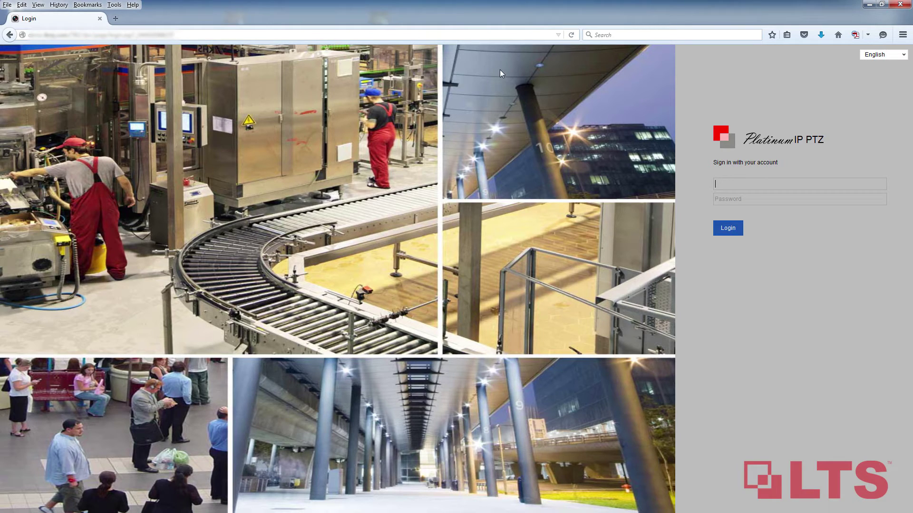
Step: Sign in to the camera as admin with the account password
type("admin")
key("ctrl+v")
key("Return")
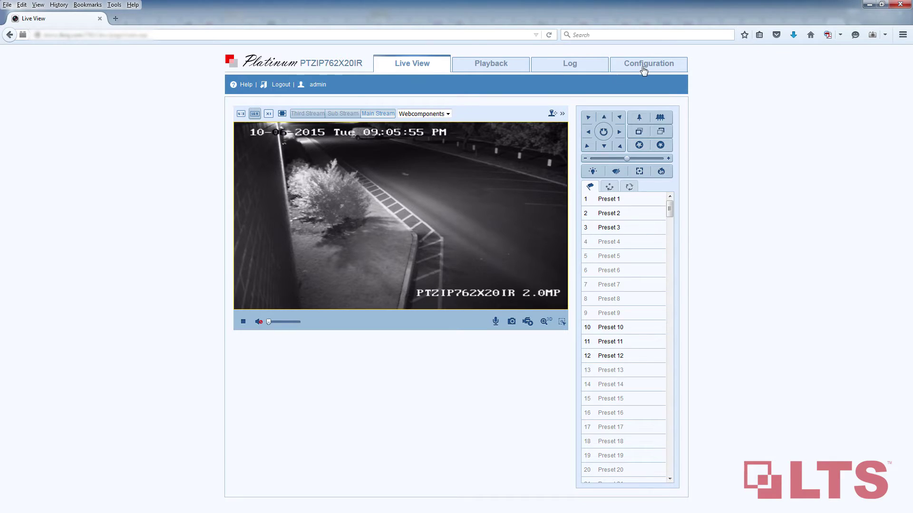
Step: Enable Scheduled Task under Advanced Configuration > PTZ and open the Timing Tasks editor
left_click(644, 70)
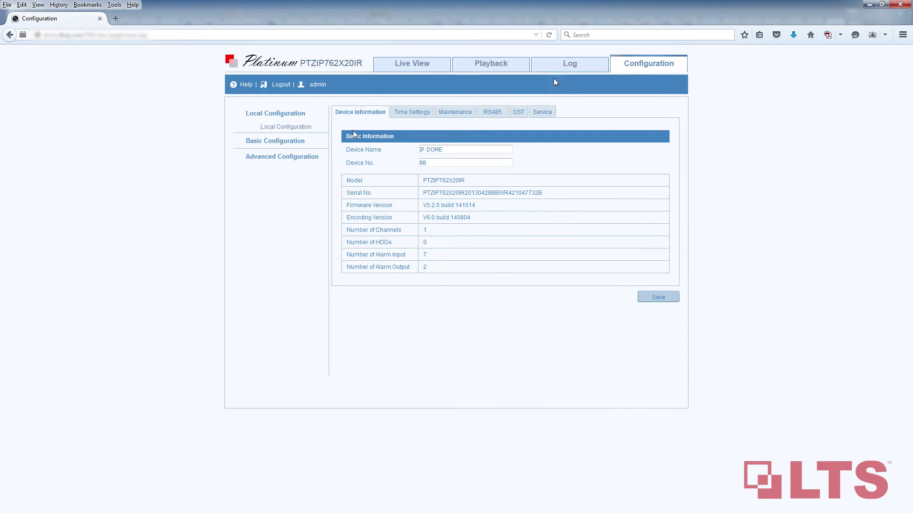
left_click(291, 161)
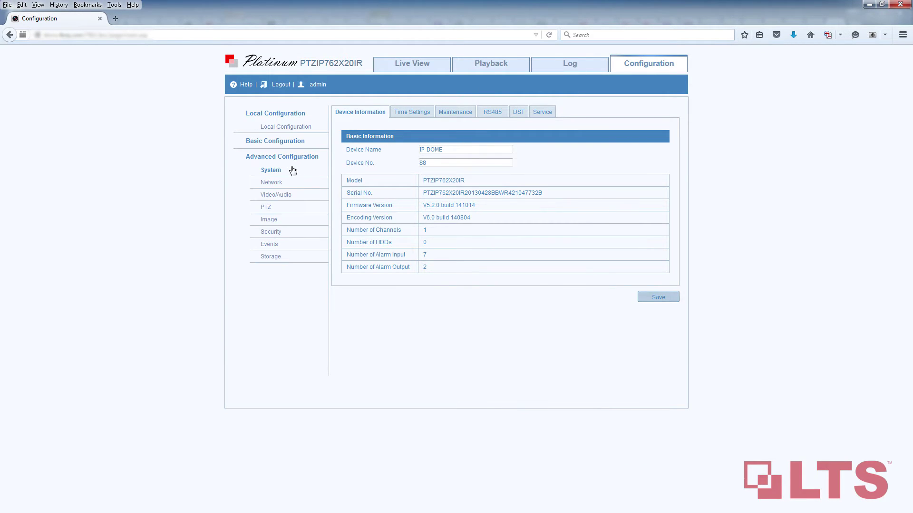
left_click(284, 212)
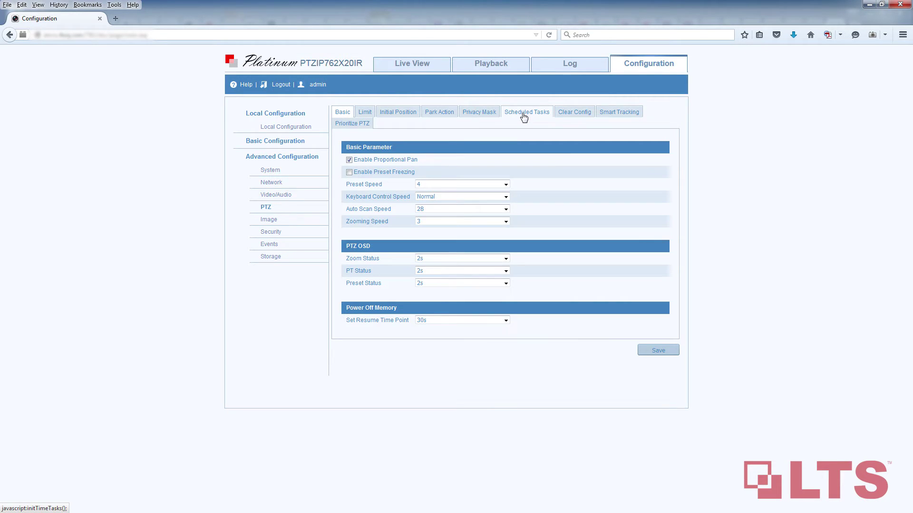
left_click(523, 116)
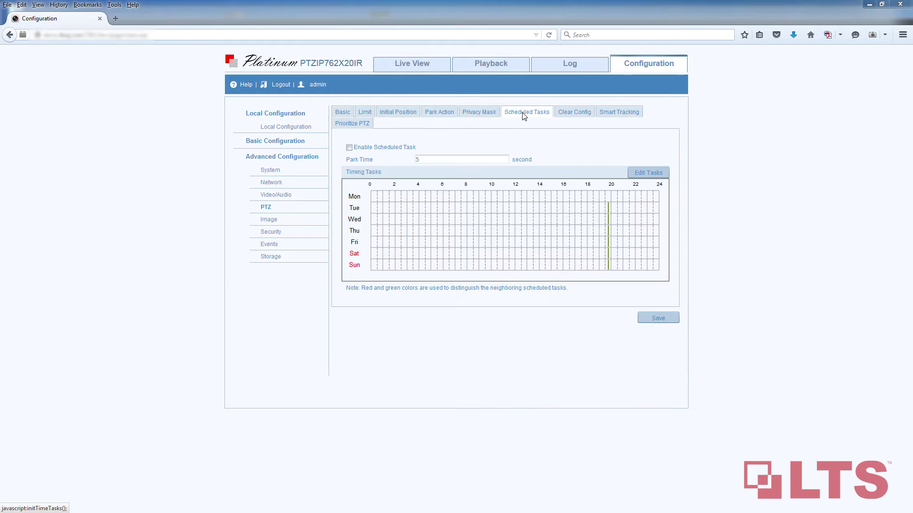
left_click(349, 148)
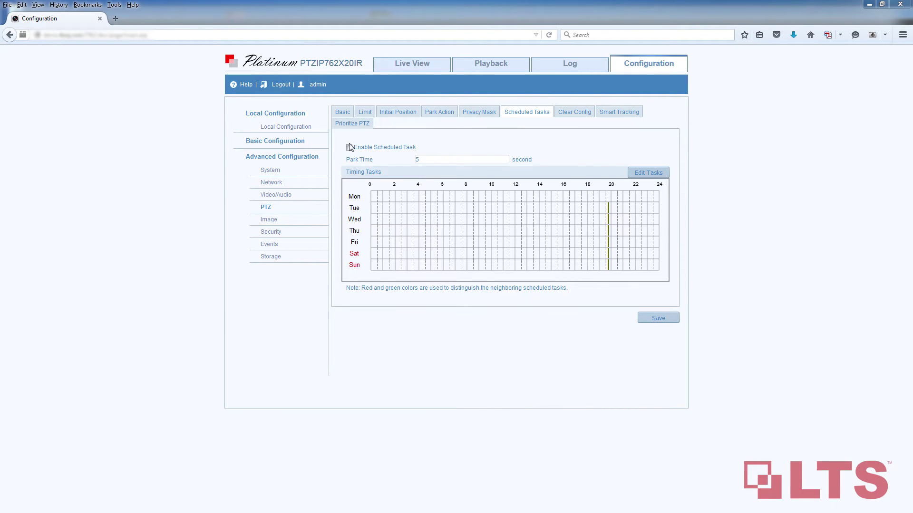
left_click(649, 174)
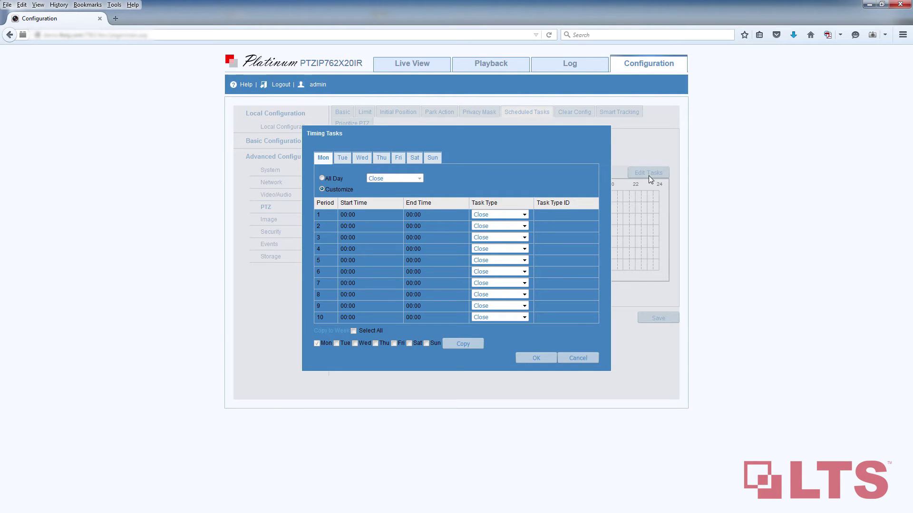
Step: Make Monday's period 1 a Patrol task running from 09:40 to 09:41
left_click(525, 215)
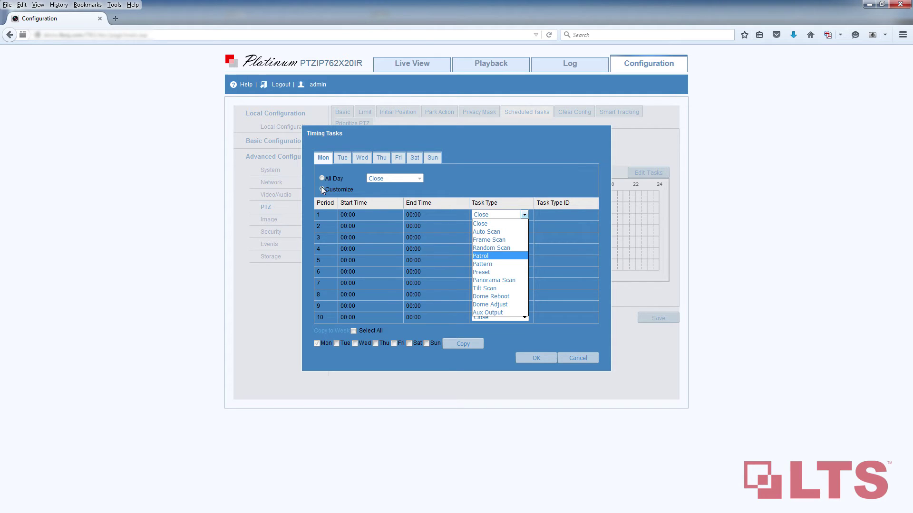
left_click(371, 226)
type("0940")
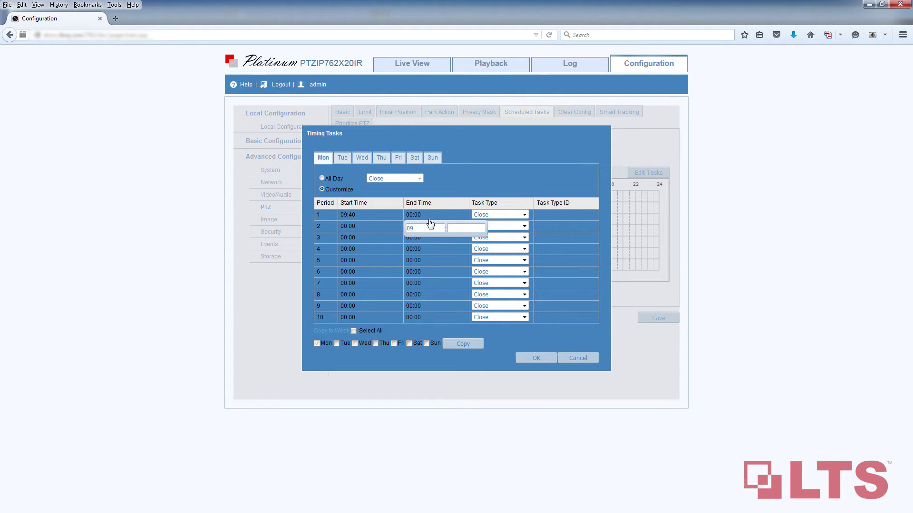
left_click(482, 215)
left_click(483, 215)
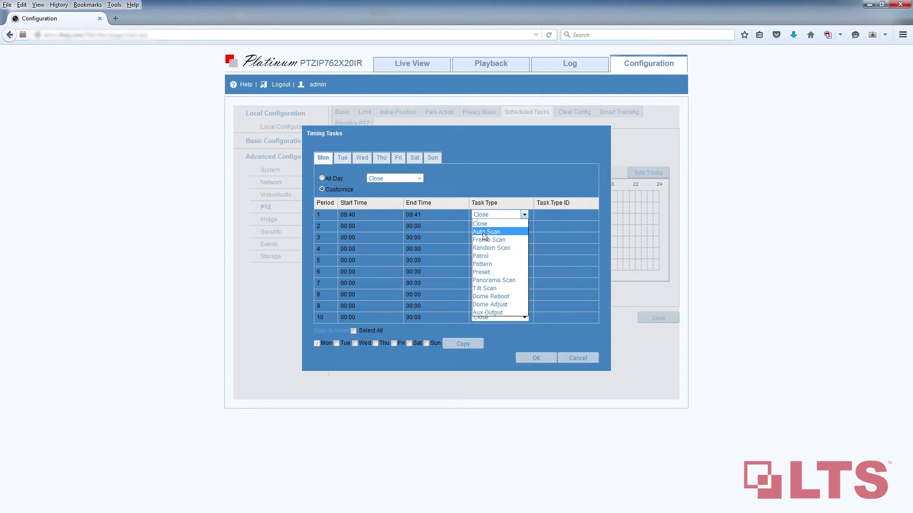
left_click(485, 256)
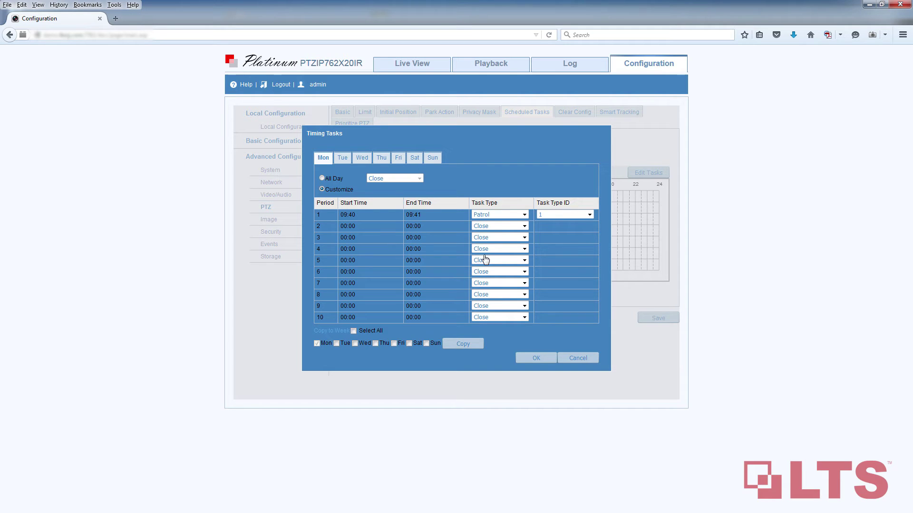
Step: Set Monday's period 2 to 09:41–09:42 as a Pattern task
left_click(385, 237)
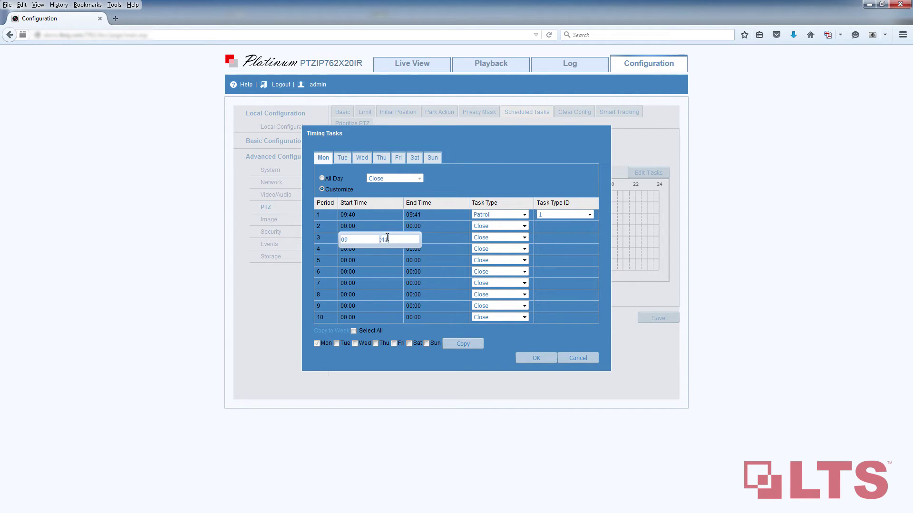
left_click(428, 226)
left_click(503, 230)
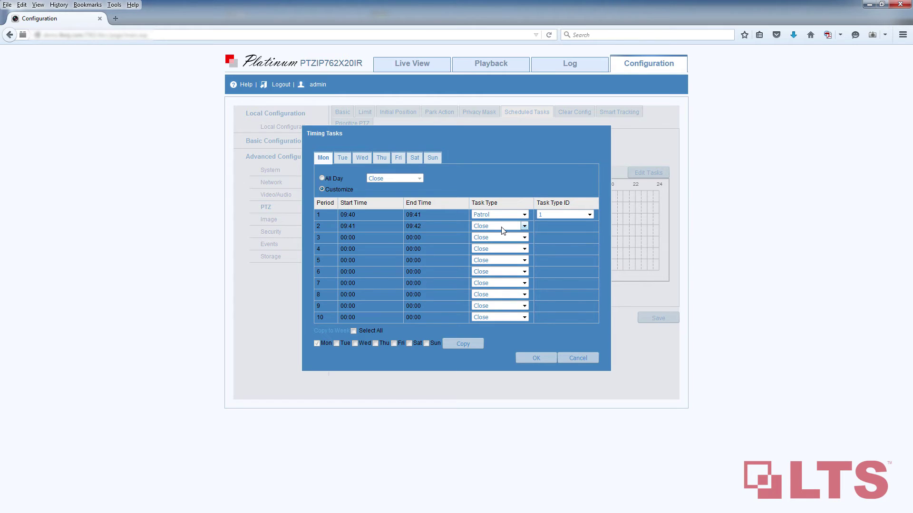
left_click(503, 231)
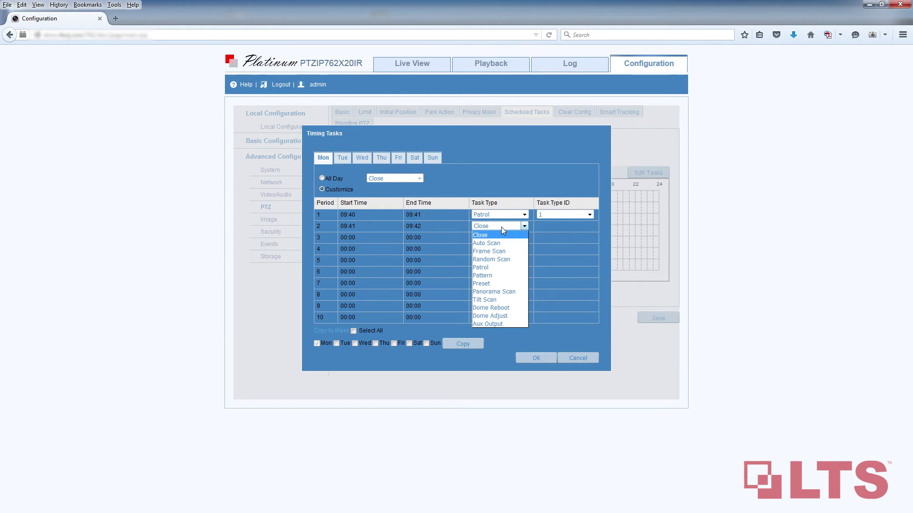
left_click(496, 275)
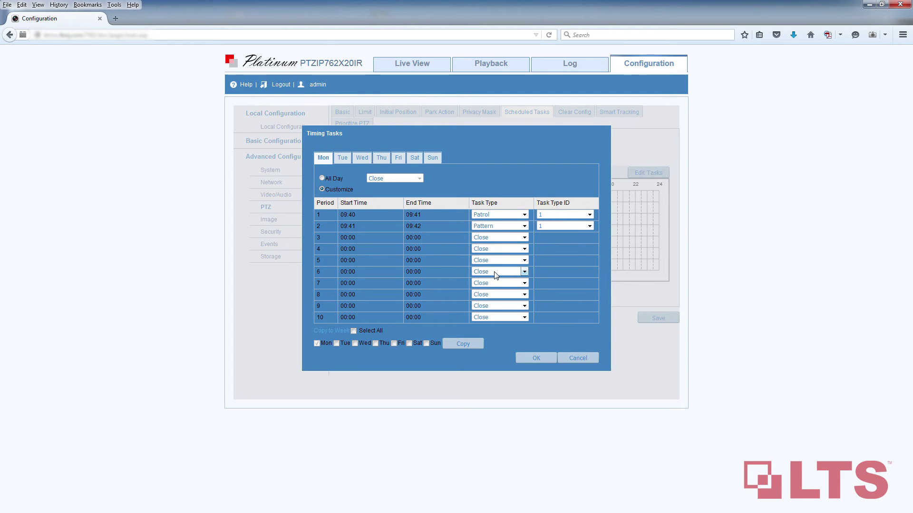
Step: Set period 3 to 09:42–09:43 as a Preset task and tick Wednesday for copying
left_click(354, 248)
type("09:")
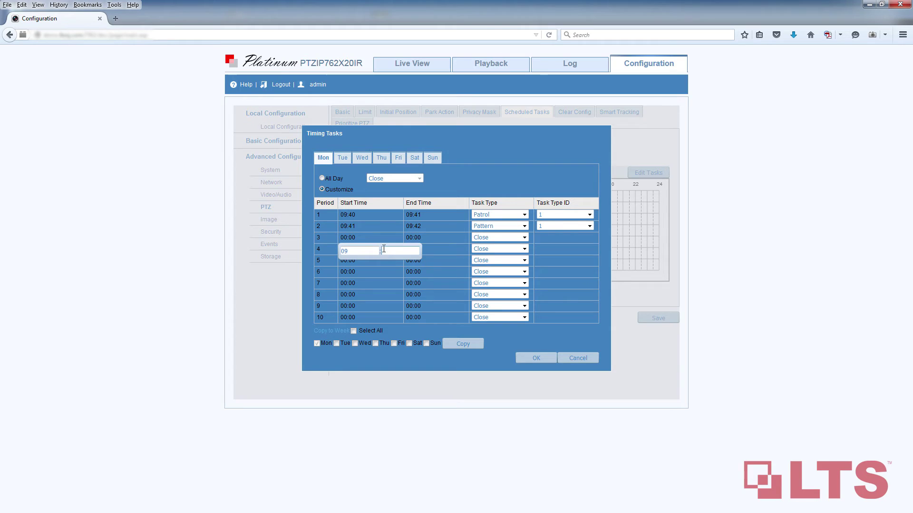
type("42")
left_click(411, 249)
type("09")
left_click(457, 251)
type("43")
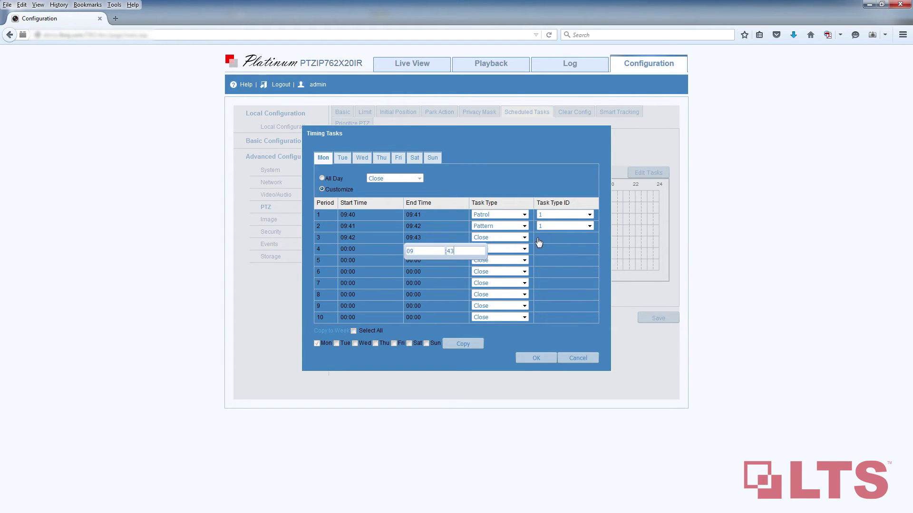
left_click(525, 238)
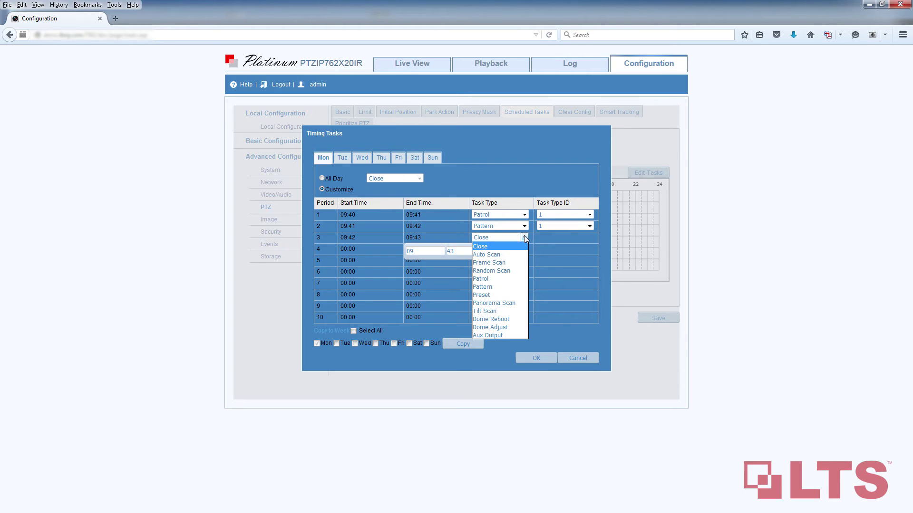
left_click(508, 296)
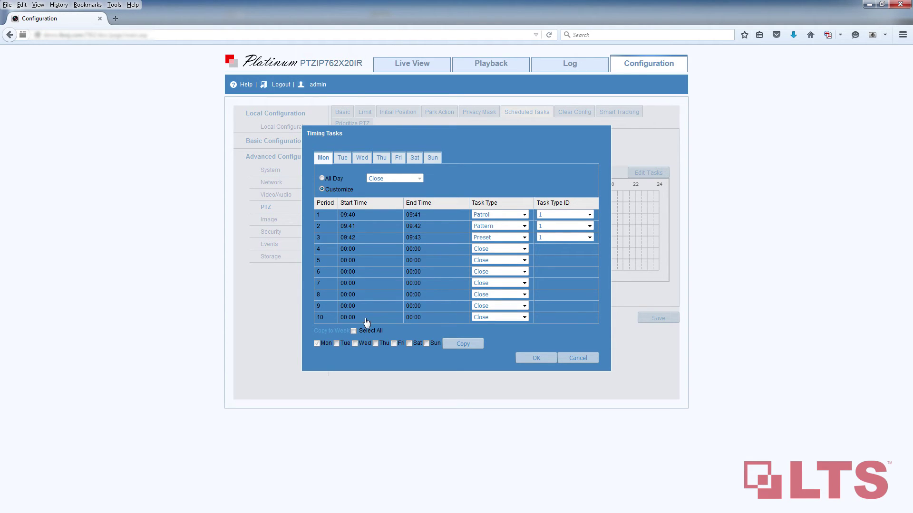
left_click(354, 344)
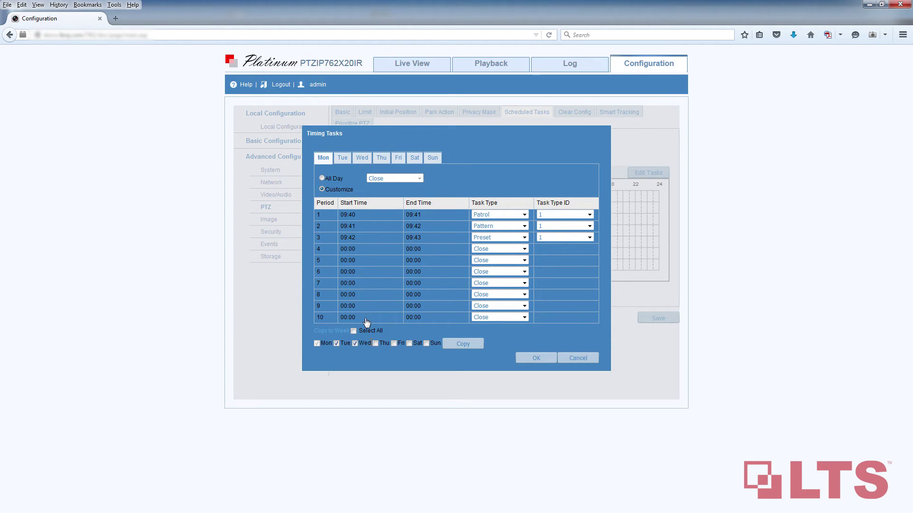
Step: Add Thursday and Friday, copy Monday's periods to the chosen weekdays, and save
left_click(375, 344)
left_click(393, 344)
left_click(456, 346)
left_click(528, 360)
left_click(651, 317)
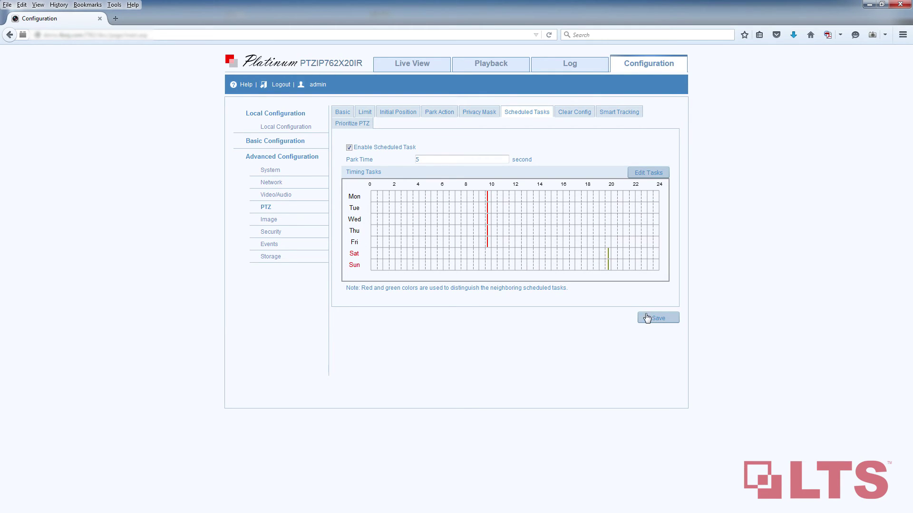
Step: Switch to Live View to watch the camera run the scheduled Patrol task
left_click(412, 71)
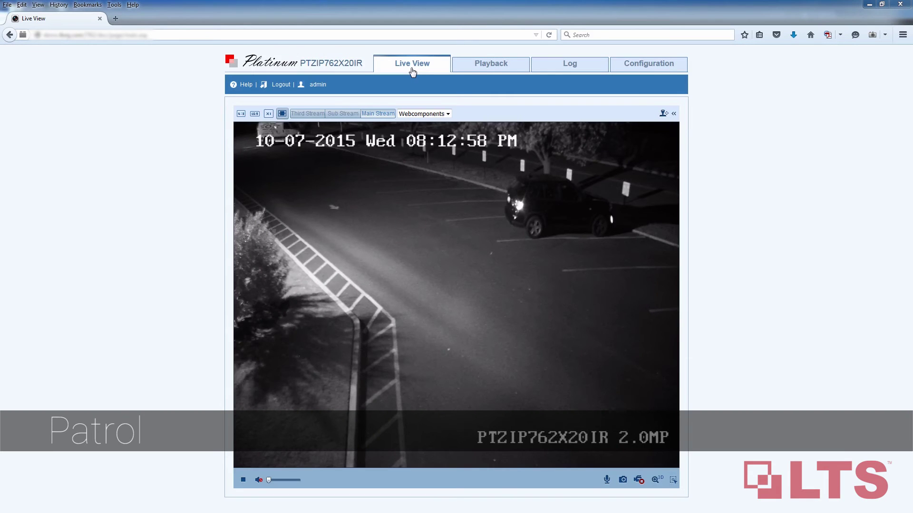